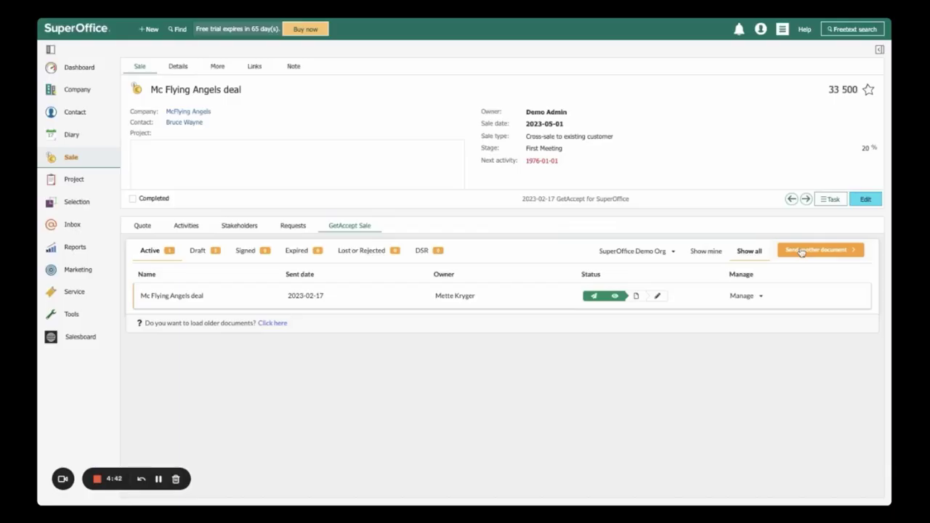
- Choose 'Send another document' on the Mc Flying Angels deal's GetAccept Sale tab
{"action": "left_click", "coordinate": [802, 251]}
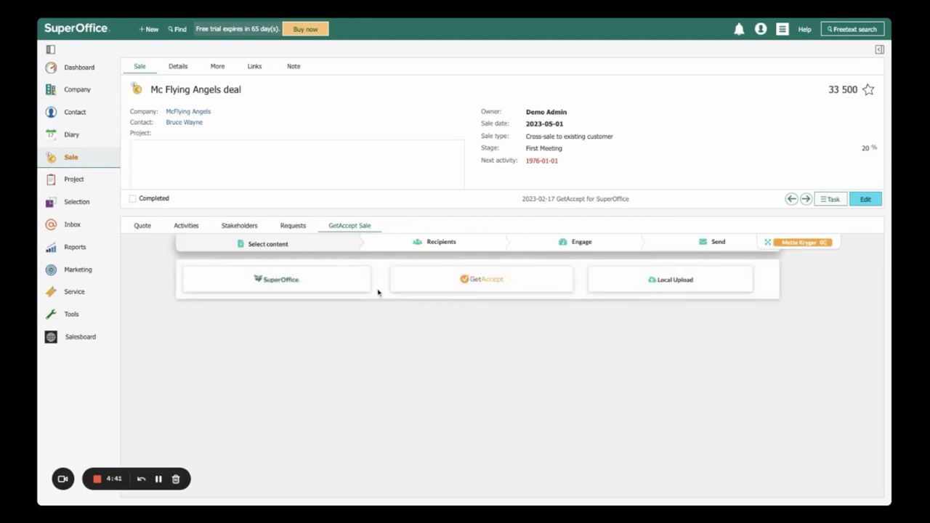
- Use GetAccept as the content source and pick the first template
{"action": "left_click", "coordinate": [450, 283]}
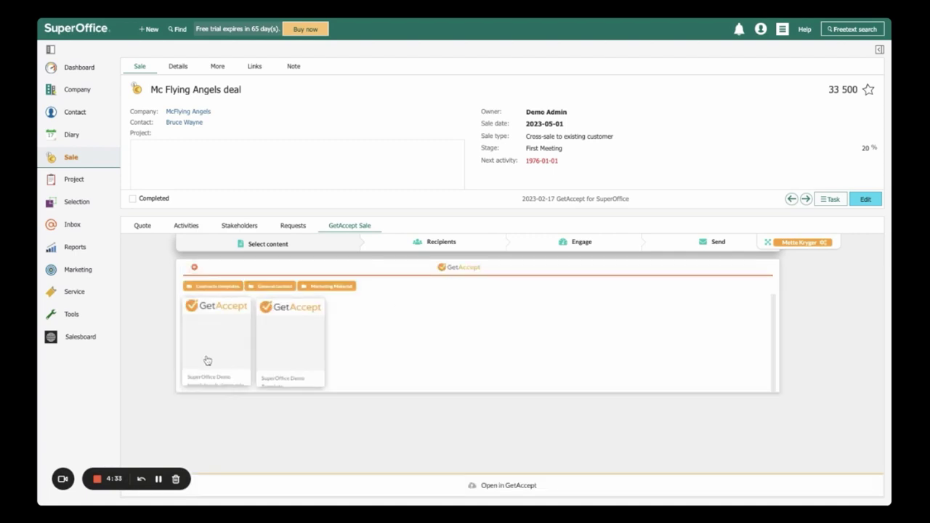
{"action": "left_click", "coordinate": [209, 358]}
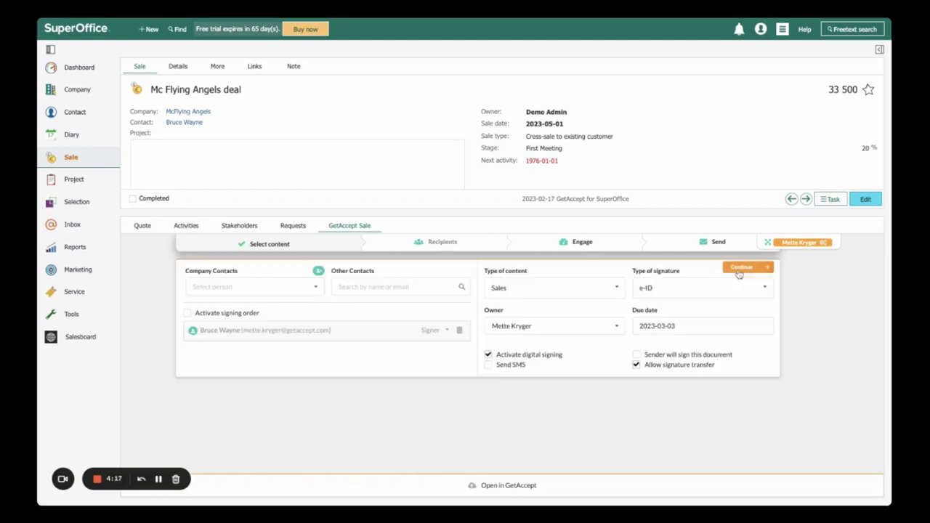
- Add a second company contact as signer, leave signing order off, and keep Sales content type
{"action": "left_click", "coordinate": [736, 269]}
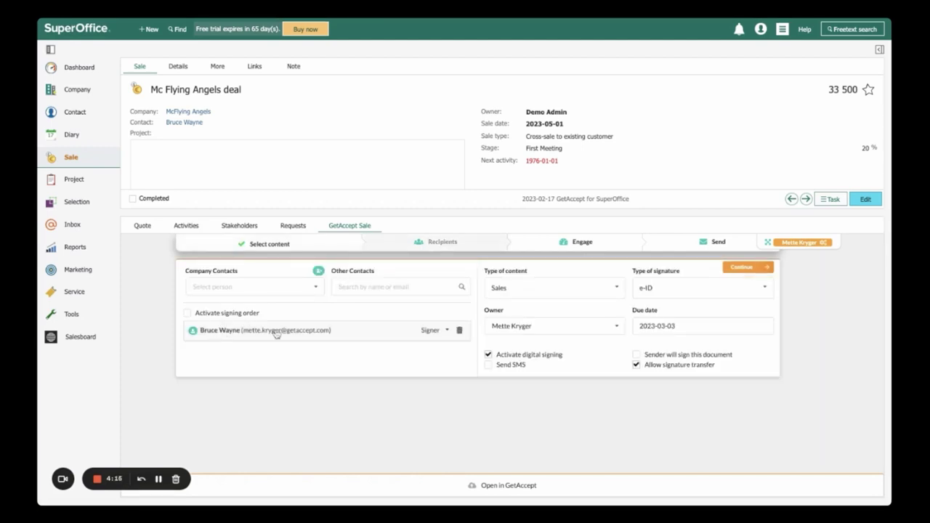
{"action": "left_click", "coordinate": [314, 287]}
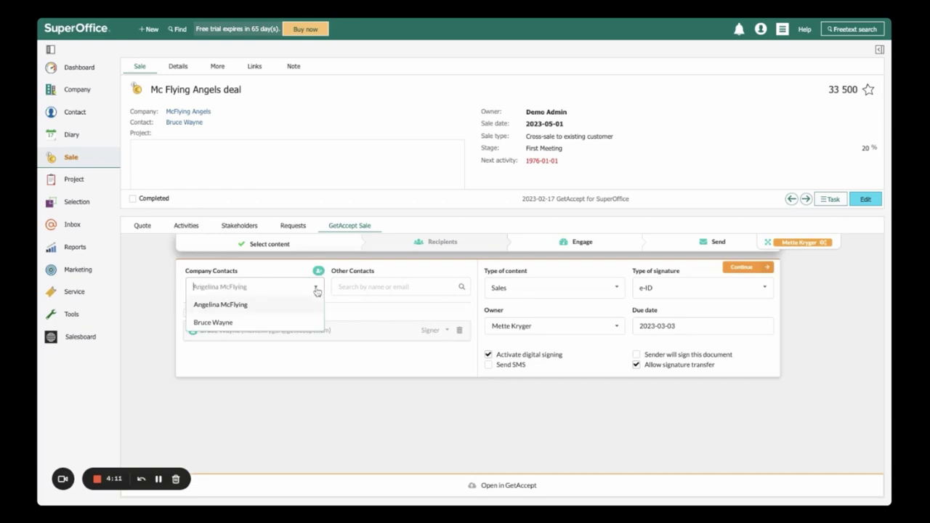
{"action": "left_click", "coordinate": [225, 309]}
{"action": "left_click", "coordinate": [189, 312]}
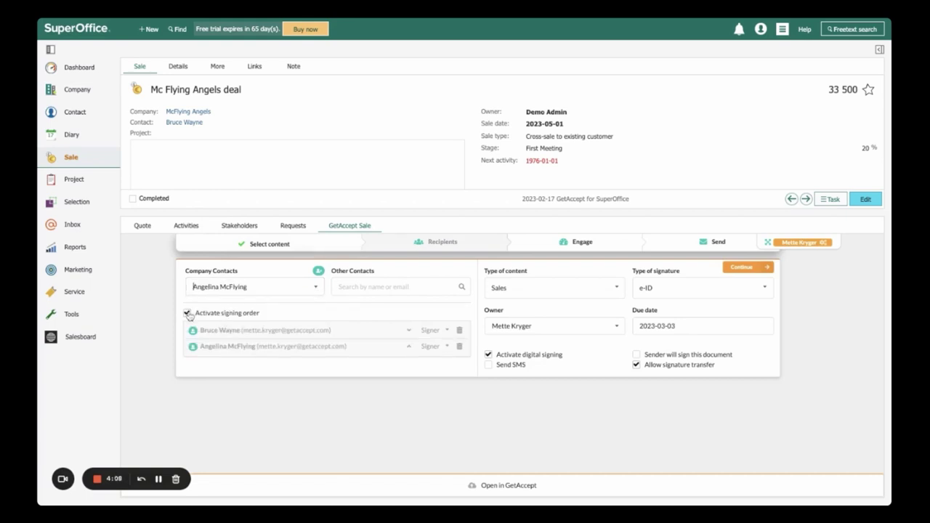
{"action": "left_click", "coordinate": [410, 331]}
{"action": "left_click", "coordinate": [410, 332]}
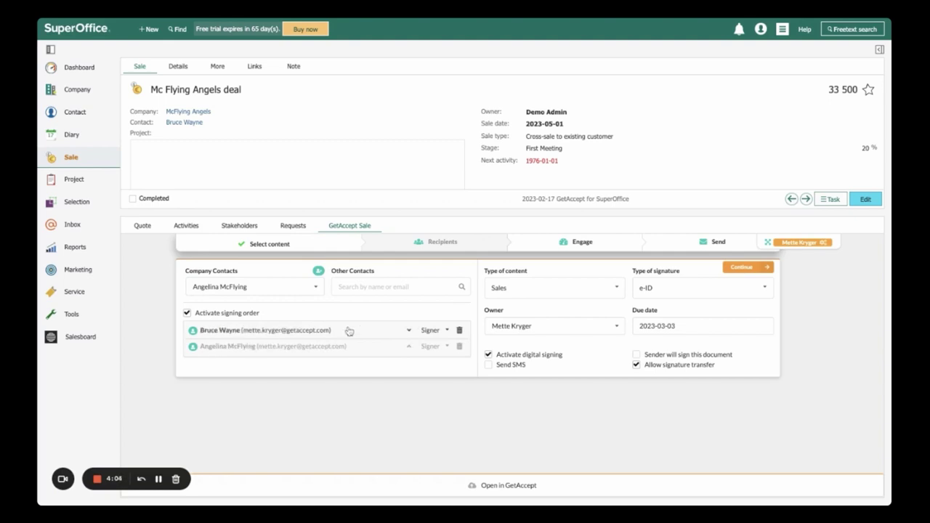
{"action": "left_click", "coordinate": [187, 312]}
{"action": "left_click", "coordinate": [604, 294]}
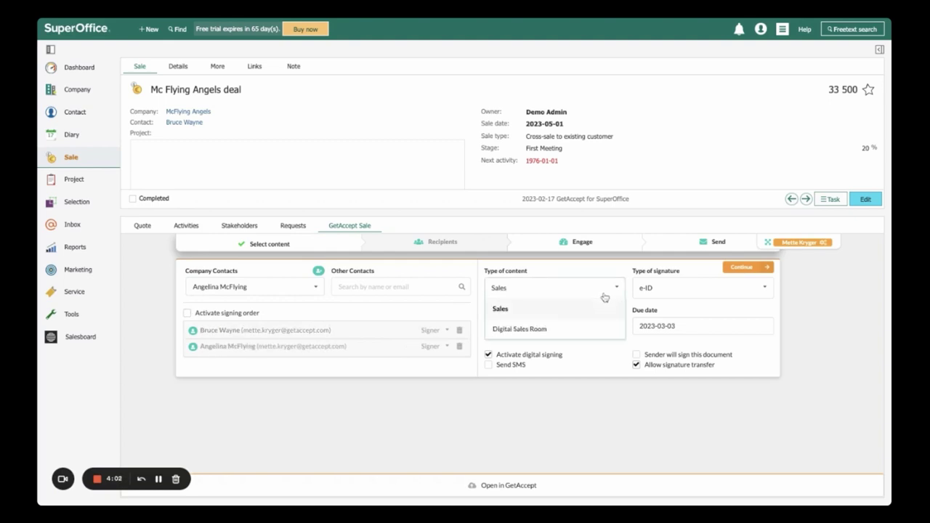
{"action": "left_click", "coordinate": [549, 311]}
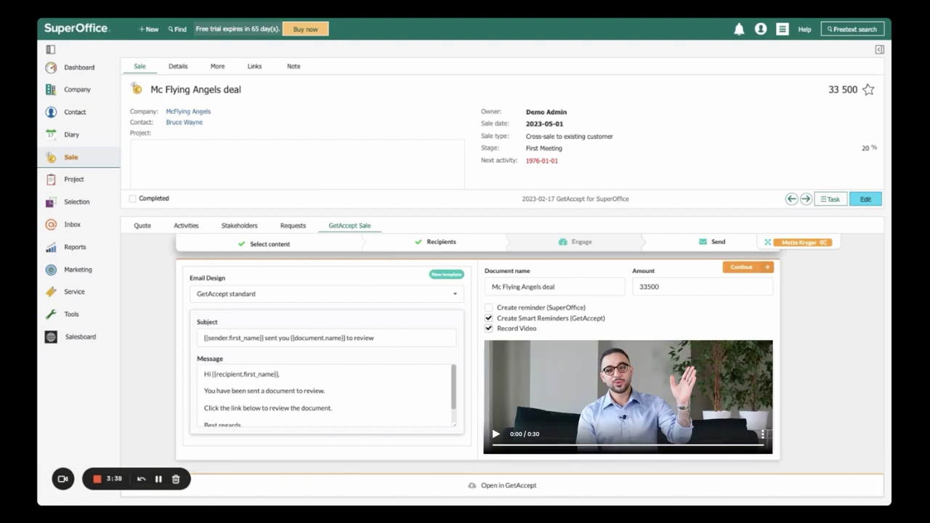
- Pick the 'M1 - Meeting agenda' email design and send the document to the signers
{"action": "left_click", "coordinate": [455, 293]}
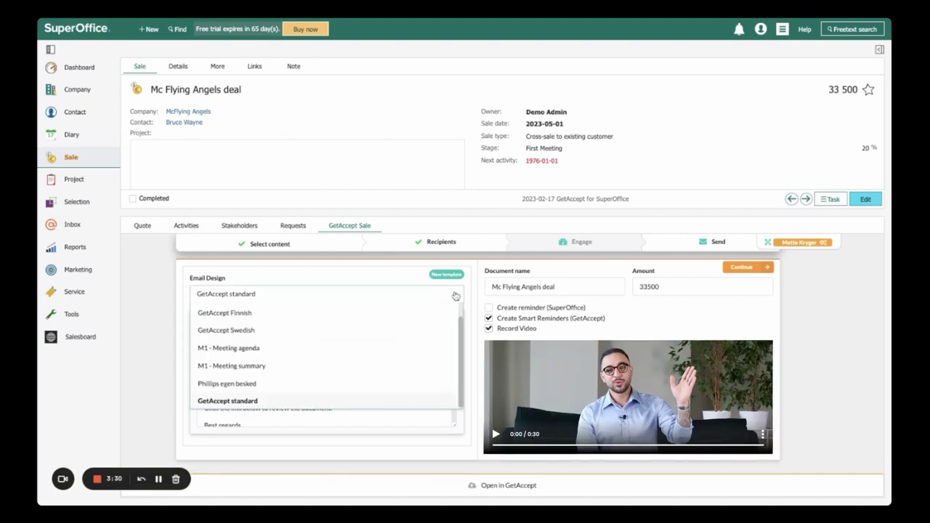
{"action": "left_click", "coordinate": [258, 349]}
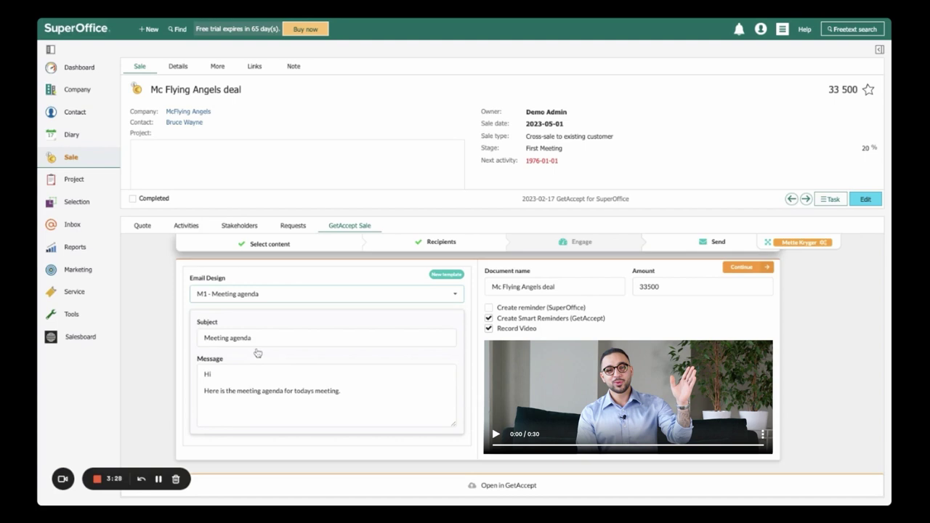
{"action": "left_click", "coordinate": [743, 268]}
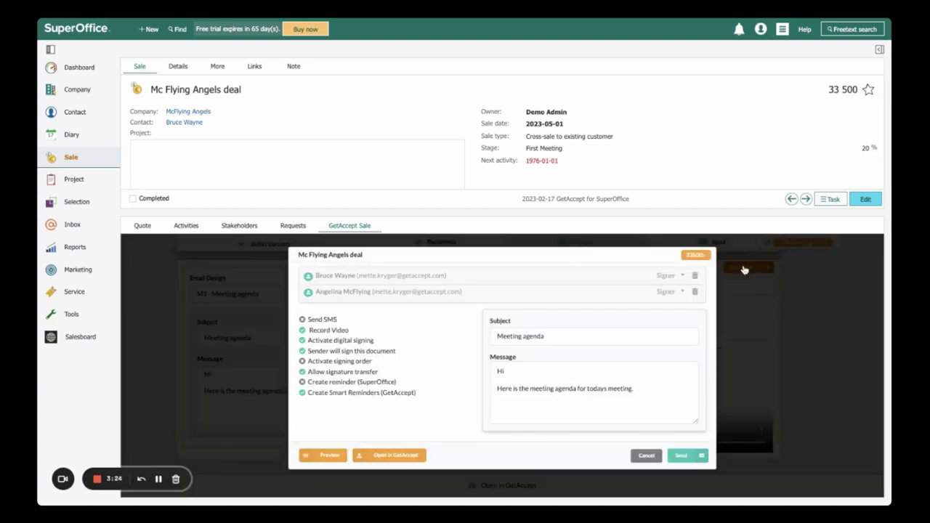
{"action": "left_click", "coordinate": [676, 456]}
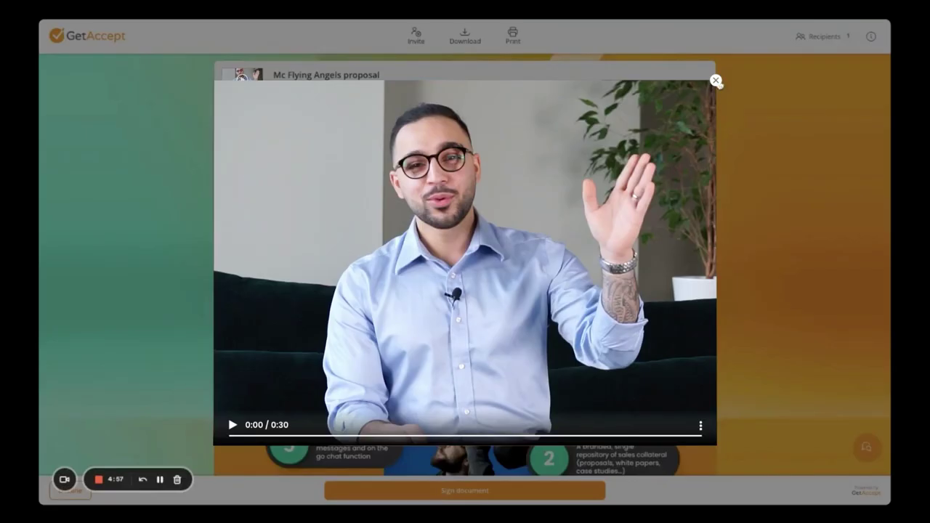
- Close the personal video and scroll down to the 33 500,00 kr pricing table
{"action": "left_click", "coordinate": [716, 80]}
{"action": "scroll", "coordinate": [531, 305], "scroll_direction": "down", "scroll_amount": 7}
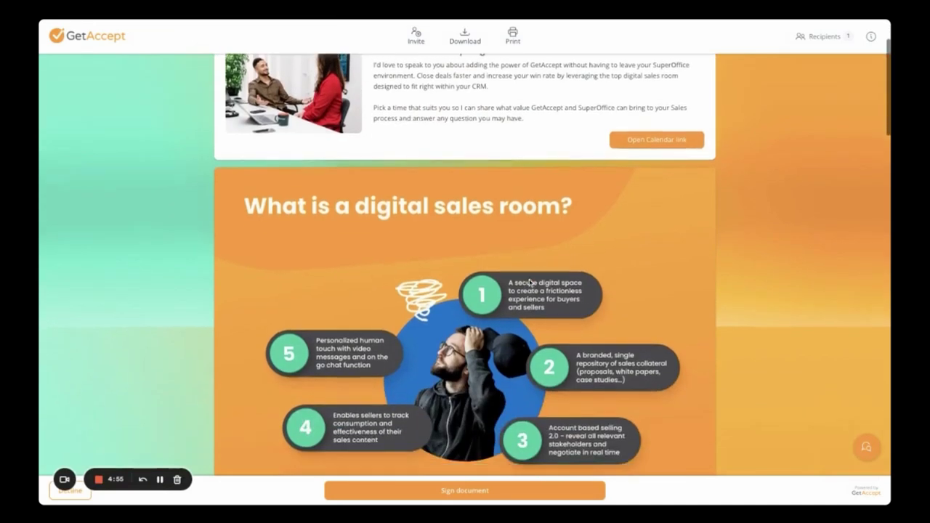
{"action": "scroll", "coordinate": [529, 273], "scroll_direction": "down", "scroll_amount": 10}
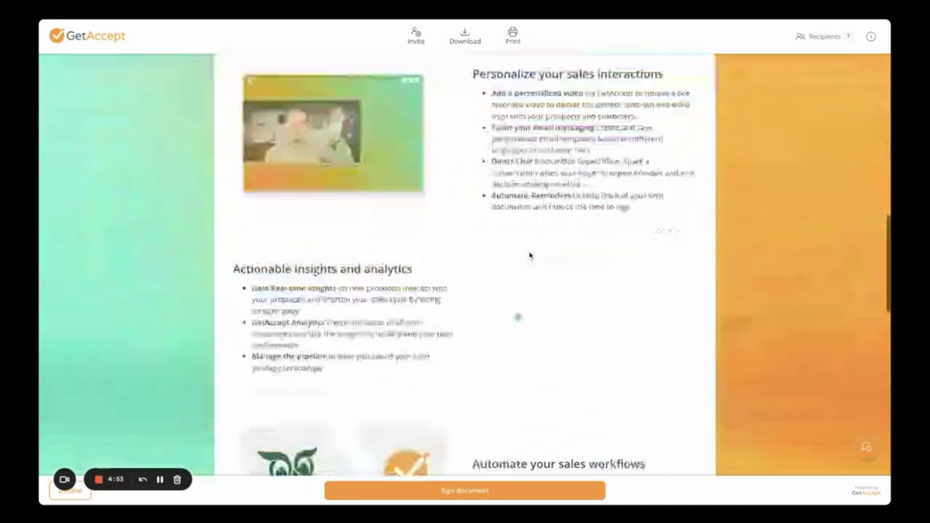
{"action": "scroll", "coordinate": [529, 253], "scroll_direction": "down", "scroll_amount": 6}
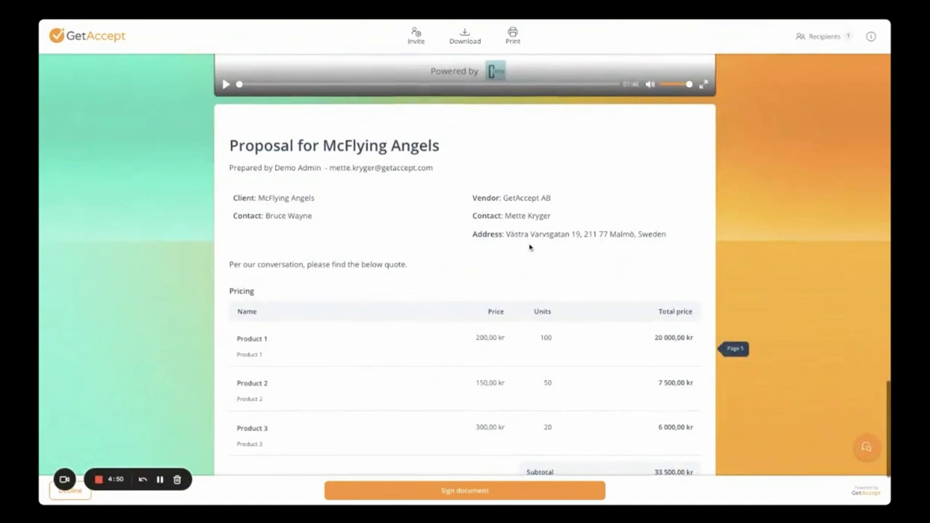
{"action": "scroll", "coordinate": [529, 248], "scroll_direction": "down", "scroll_amount": 2}
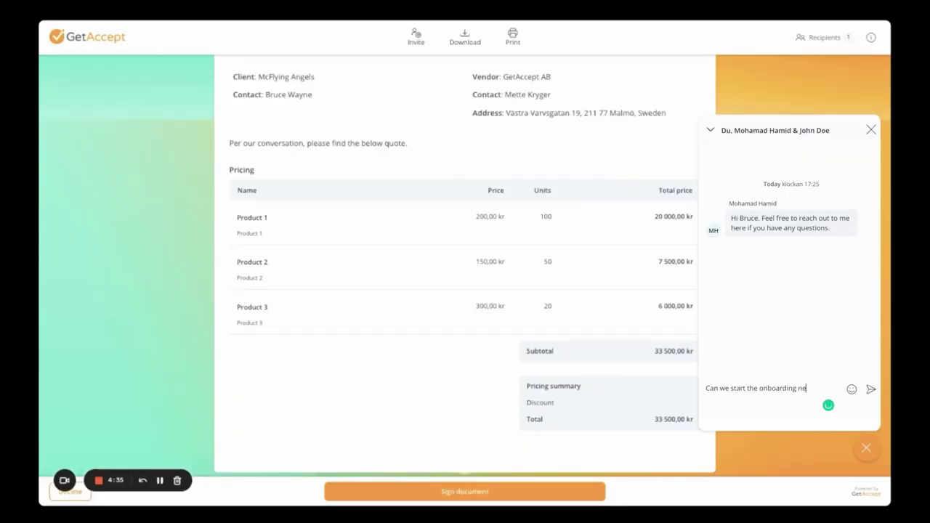
- Send the chat message 'Can we start the onboarding next week?'
{"action": "type", "text": "xt week?"}
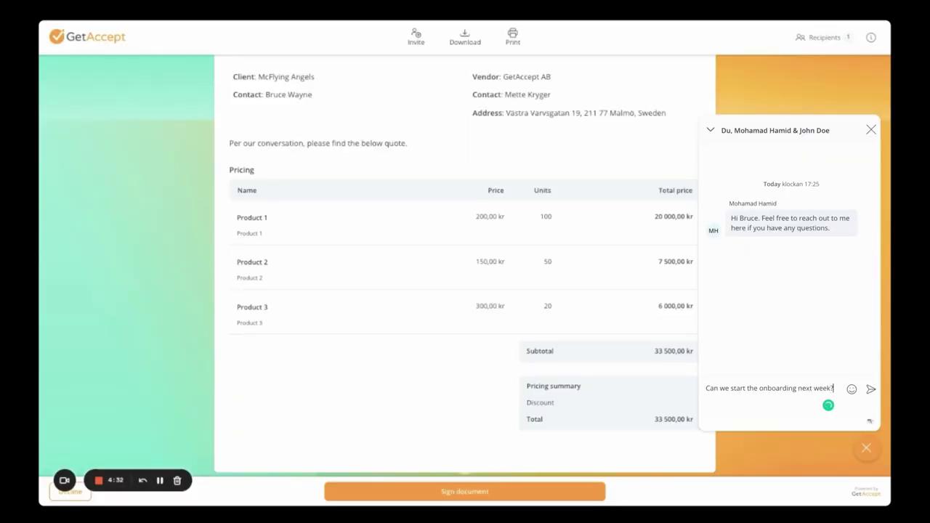
{"action": "key", "text": "Return"}
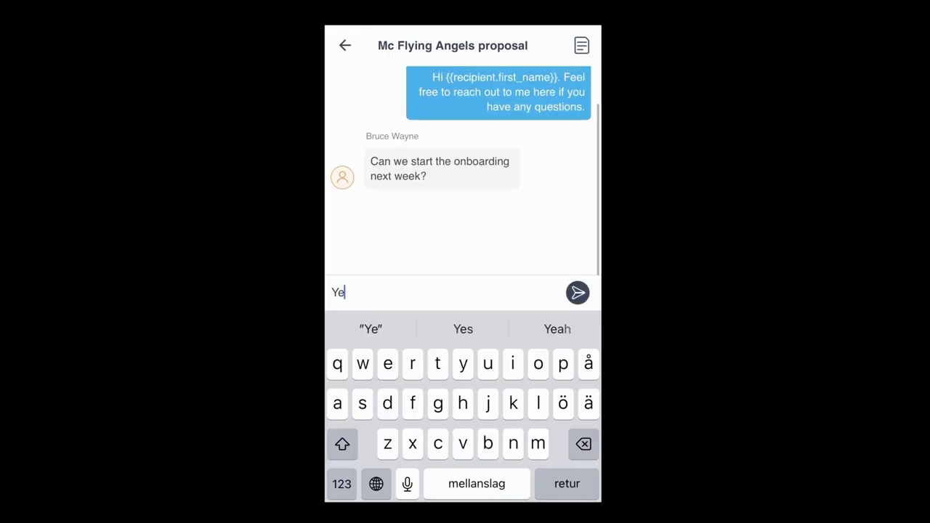
- Reply 'Yes, of course we can!' and open the Mc Flying Angels proposal details
{"action": "type", "text": "s, of course"}
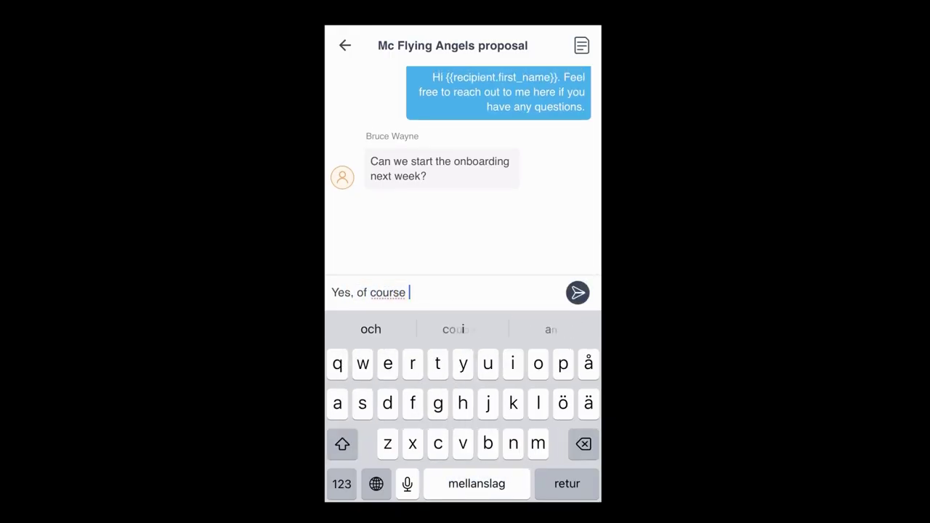
{"action": "type", "text": " we can!"}
{"action": "left_click", "coordinate": [578, 292]}
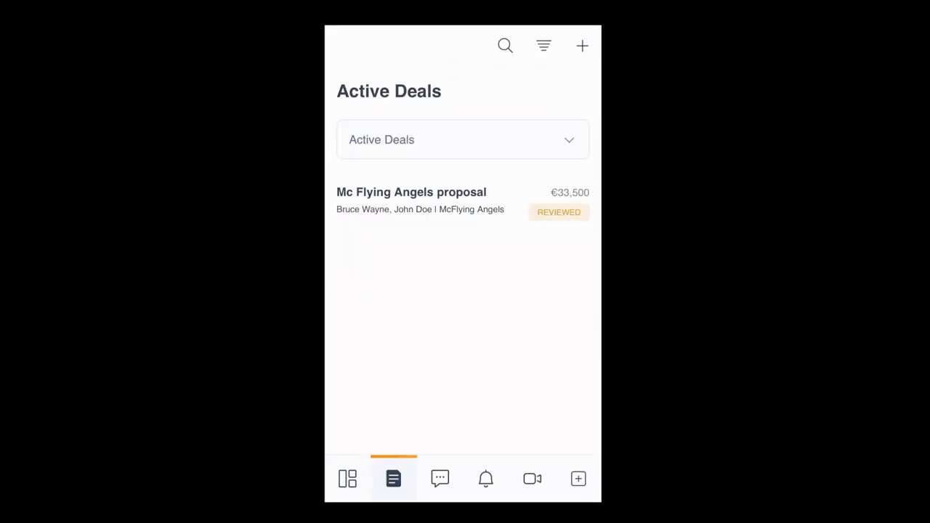
{"action": "left_click", "coordinate": [412, 198]}
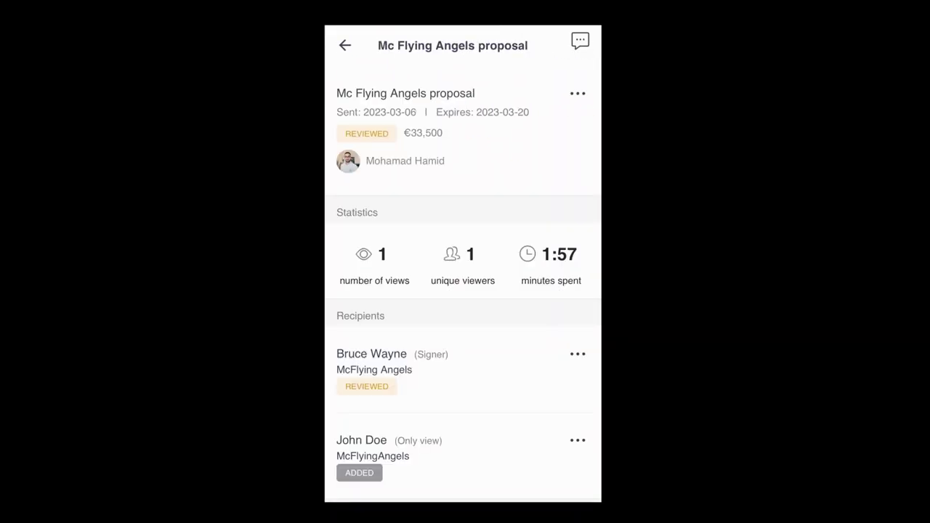
{"action": "scroll", "coordinate": [463, 276], "scroll_direction": "down", "scroll_amount": 3}
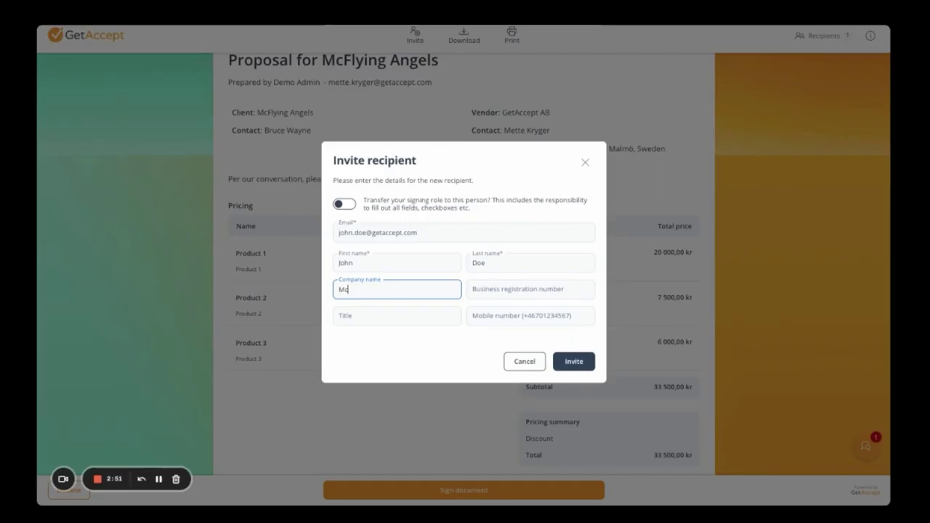
- Invite a new recipient with the title CEO to the proposal
{"action": "type", "text": "lying"}
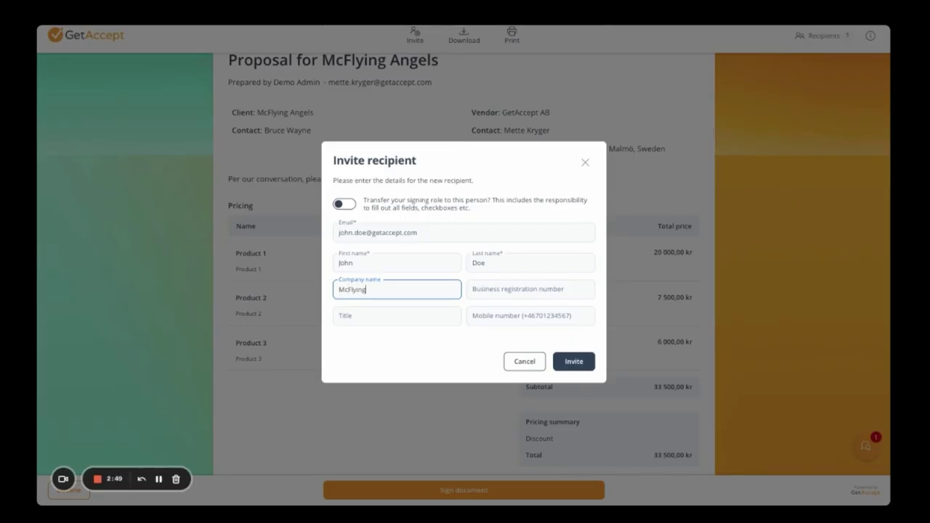
{"action": "type", "text": "Angels"}
{"action": "left_click", "coordinate": [369, 314]}
{"action": "type", "text": "CEO"}
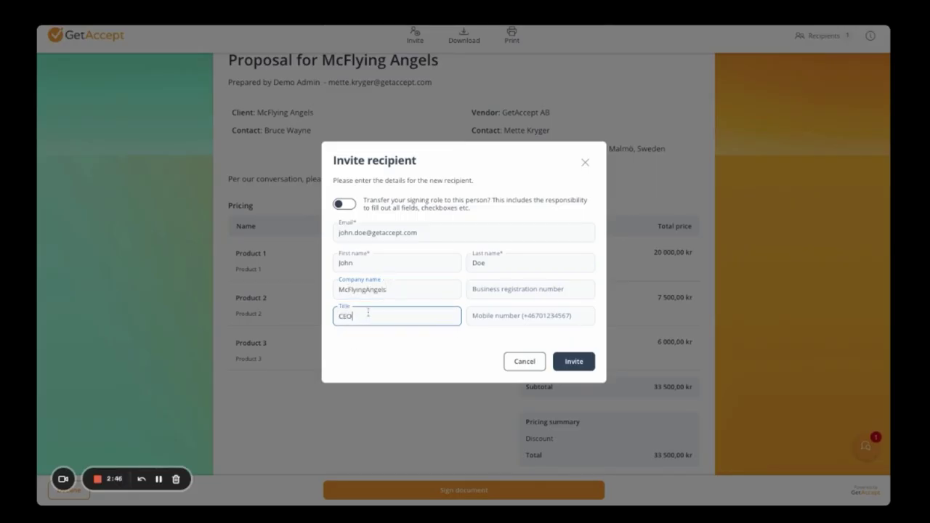
{"action": "left_click", "coordinate": [574, 363]}
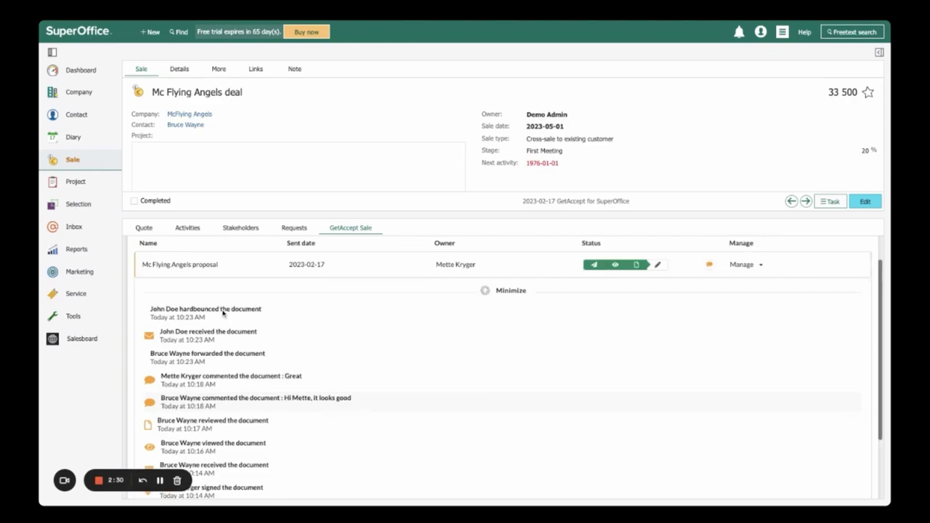